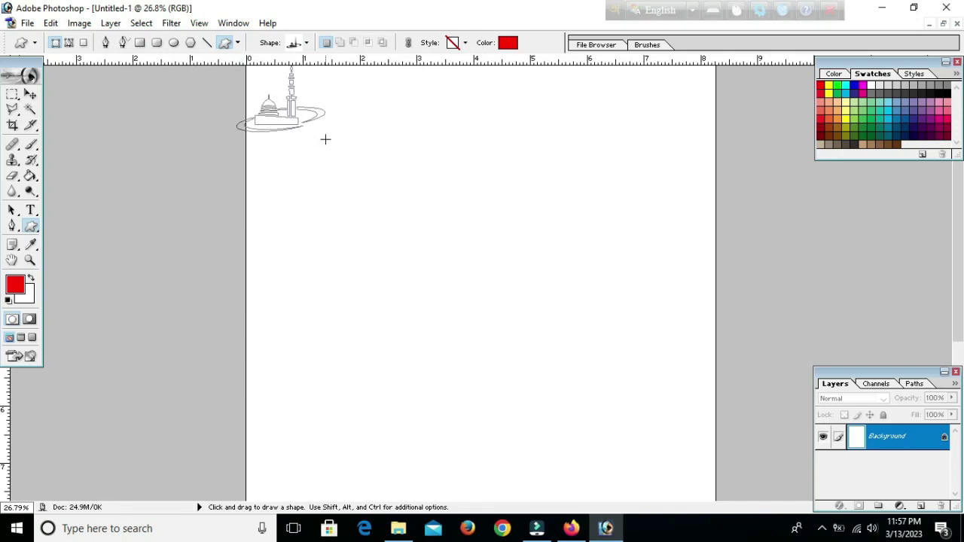
# Move the red mosque shape down and right and enlarge it with Free Transform
pyautogui.click(30, 94)
pyautogui.moveTo(281, 113); pyautogui.dragTo(312, 140)
pyautogui.moveTo(359, 166)
pyautogui.mouseDown()
pyautogui.moveTo(430, 219)
pyautogui.moveTo(400, 194)
pyautogui.mouseUp()
pyautogui.press('Return')
pyautogui.click(514, 203)
# Set the foreground to blue and draw Bengali lettering to the right of the mosque
pyautogui.click(30, 225)
pyautogui.click(16, 283)
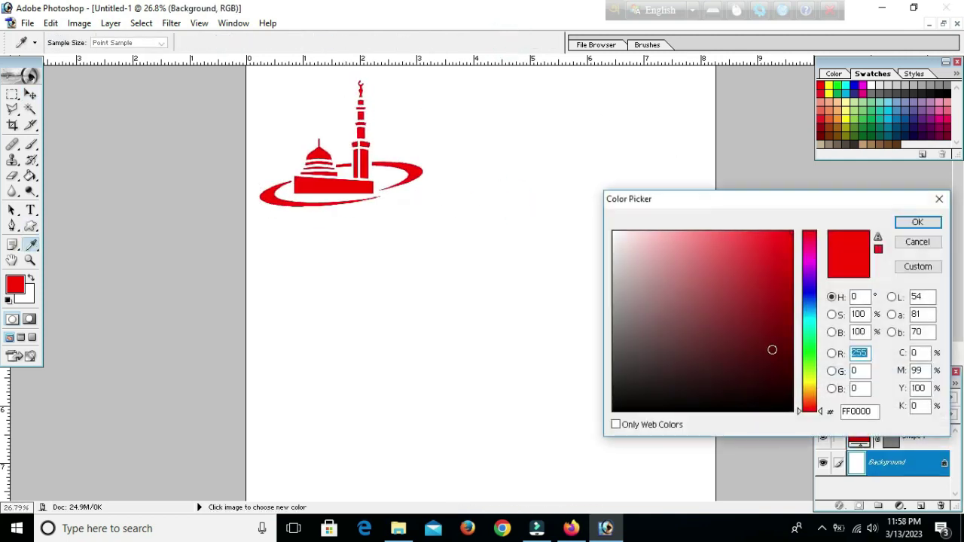
pyautogui.click(806, 287)
pyautogui.click(912, 222)
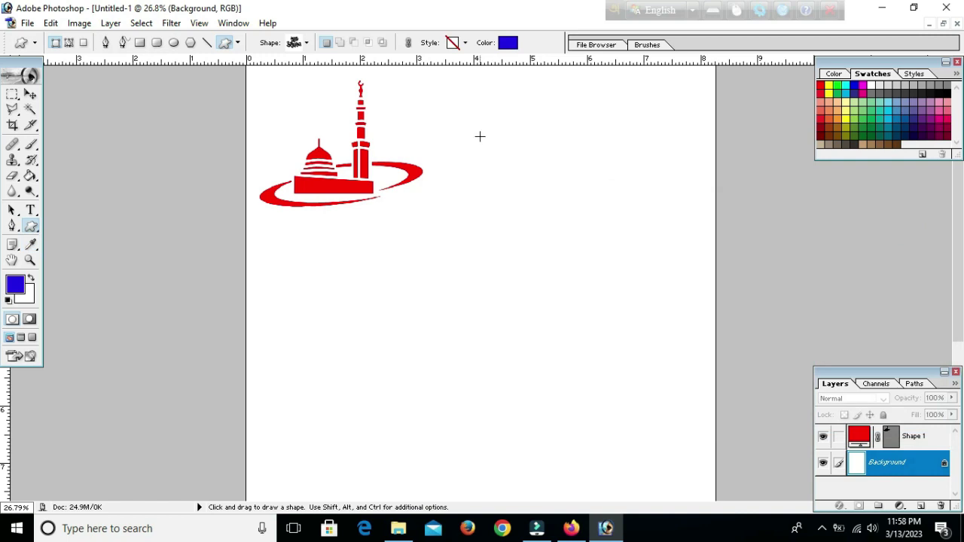
pyautogui.moveTo(474, 121); pyautogui.dragTo(541, 173)
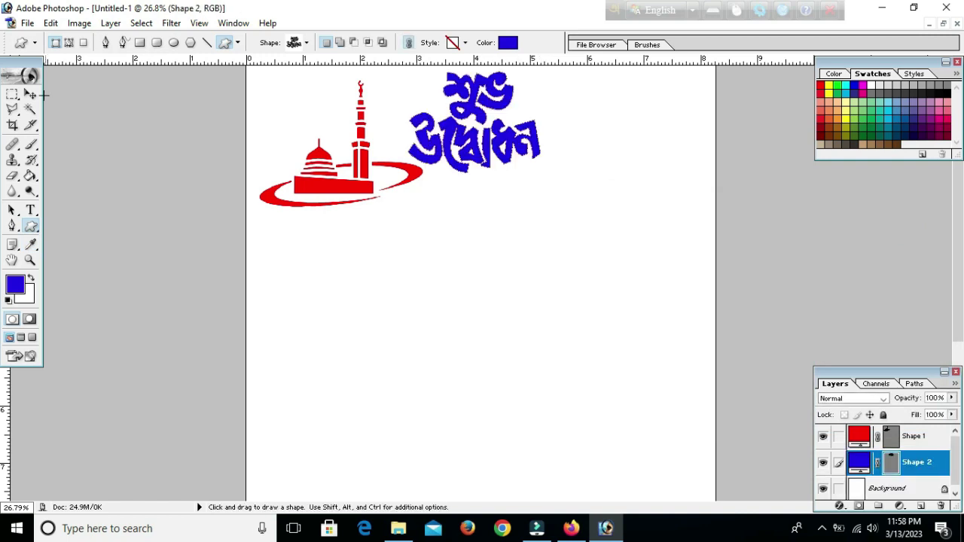
pyautogui.keyDown('ctrl'); pyautogui.click(522, 249); pyautogui.keyUp('ctrl')
pyautogui.click(508, 42)
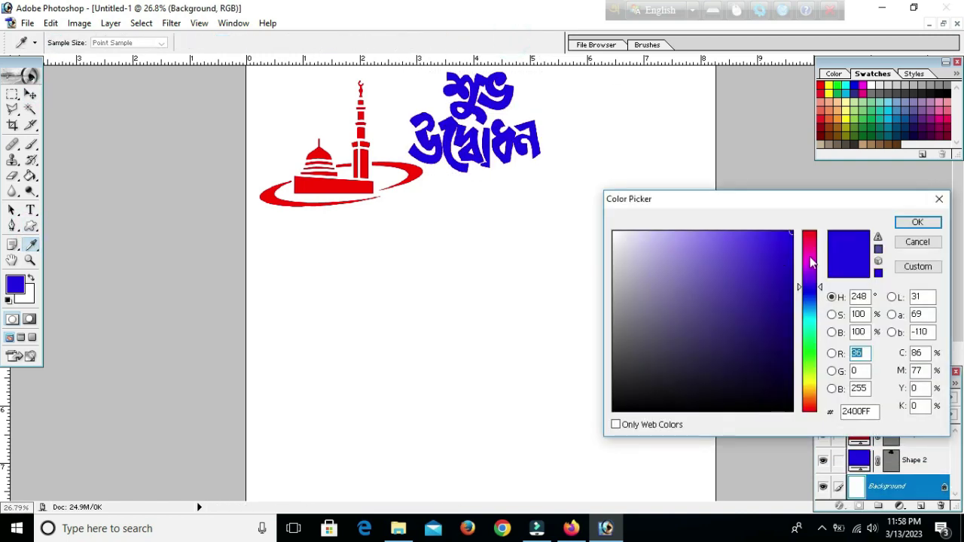
# Draw the Bengali lettering in green and position it below the mosque
pyautogui.click(811, 366)
pyautogui.click(917, 222)
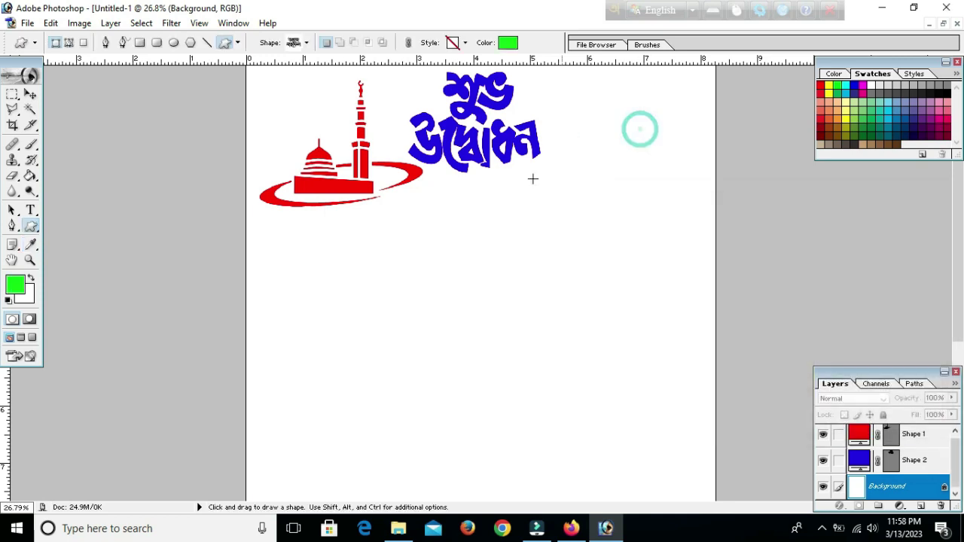
pyautogui.moveTo(280, 249); pyautogui.dragTo(384, 320)
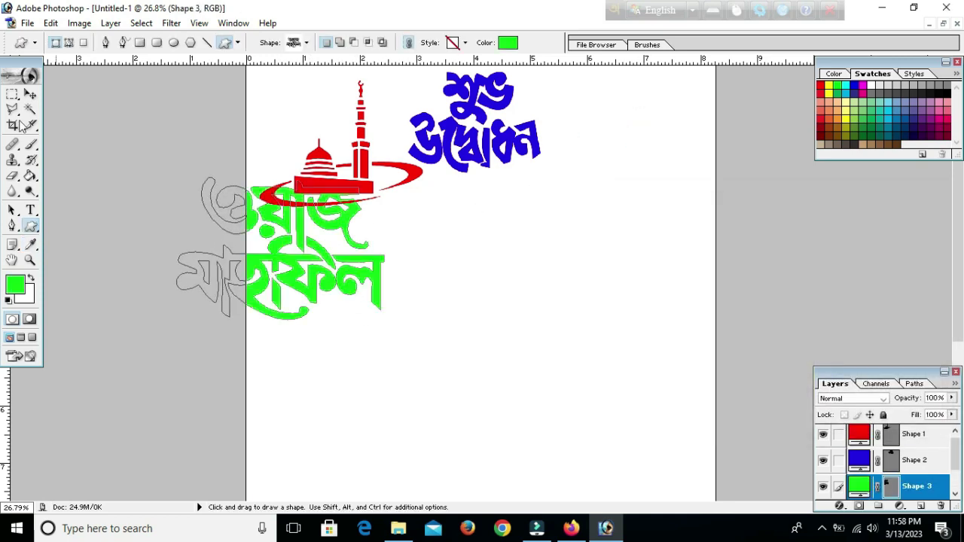
pyautogui.click(30, 94)
pyautogui.moveTo(235, 238); pyautogui.dragTo(318, 280)
pyautogui.click(566, 281)
pyautogui.click(376, 248)
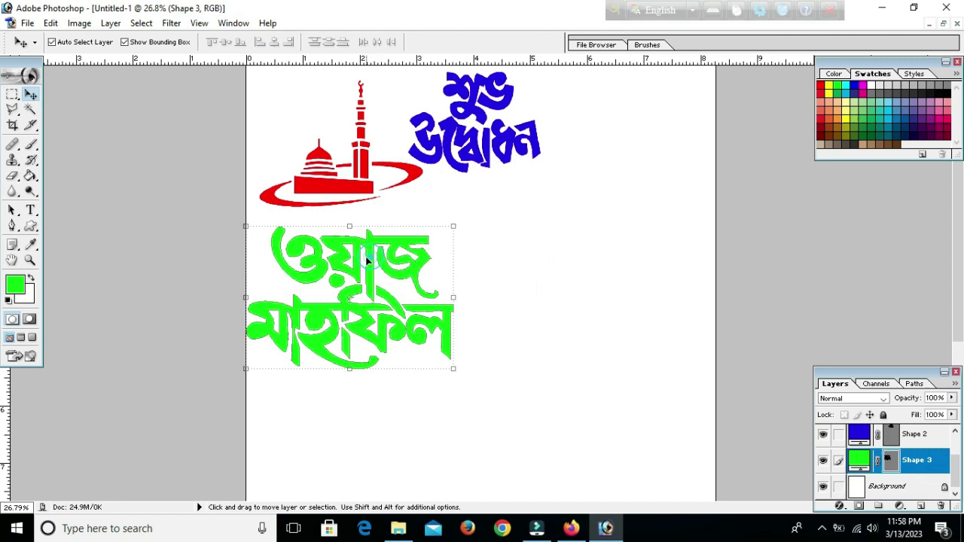
pyautogui.moveTo(377, 249); pyautogui.dragTo(385, 252)
# Give the green lettering a red outside Stroke effect, nudging the size up one step
pyautogui.click(839, 507)
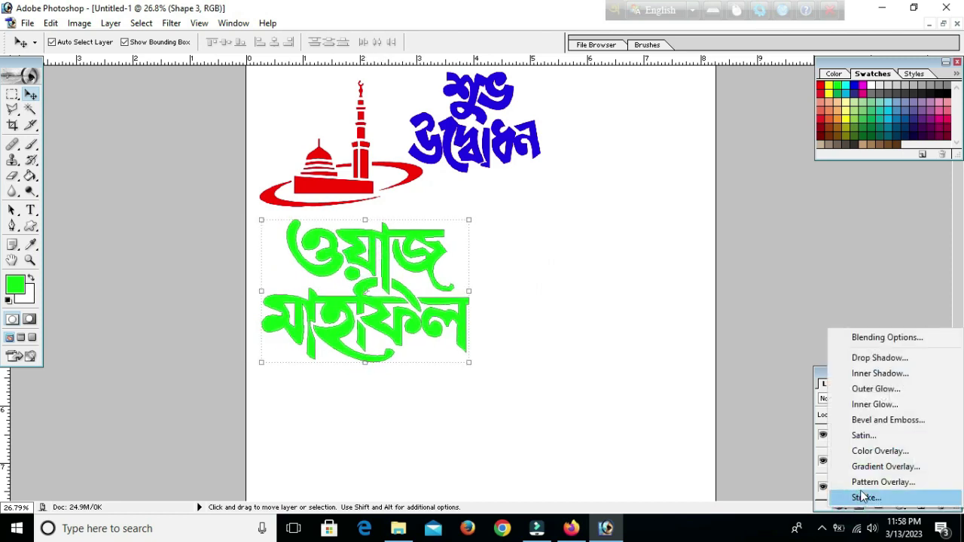
pyautogui.click(860, 497)
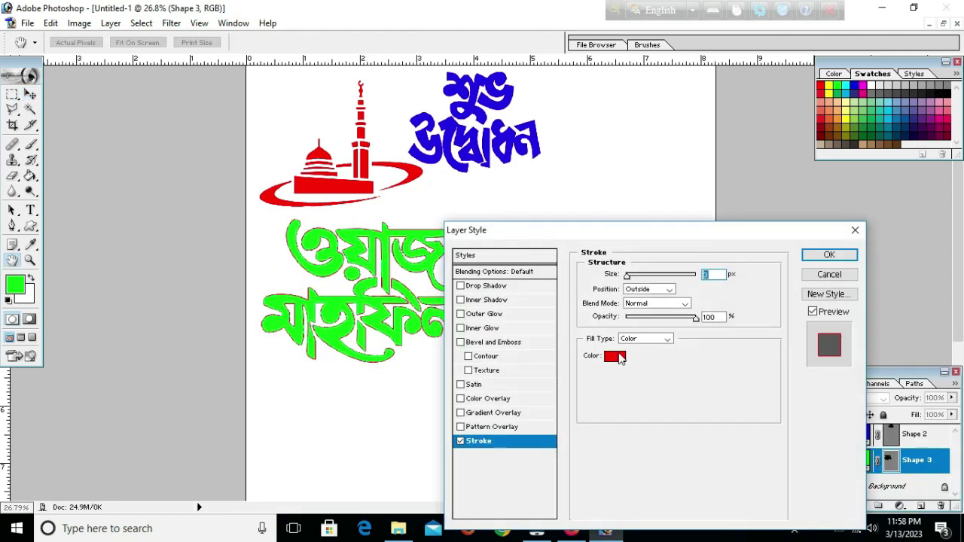
pyautogui.click(619, 357)
pyautogui.click(916, 223)
pyautogui.click(708, 274)
pyautogui.press('Up')
pyautogui.press('Up')
pyautogui.click(831, 256)
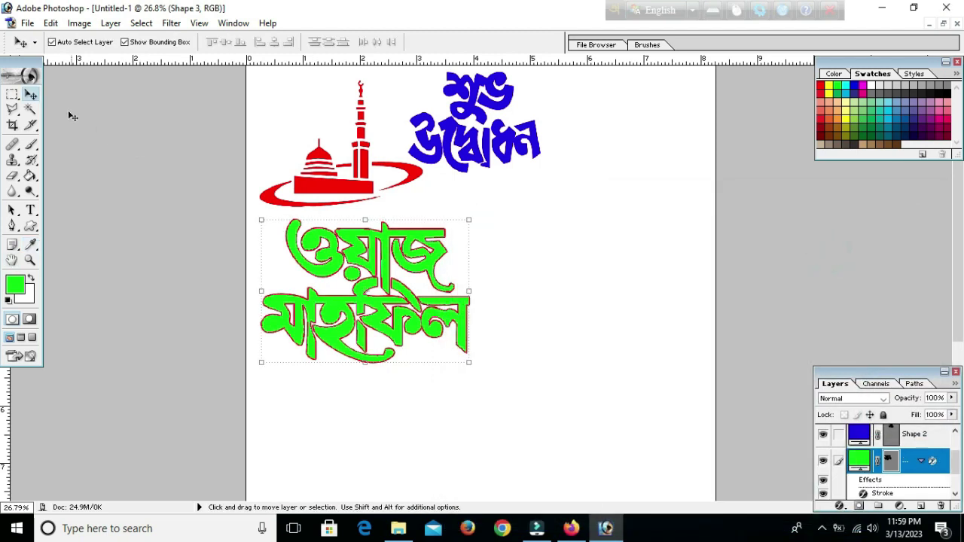
pyautogui.click(550, 269)
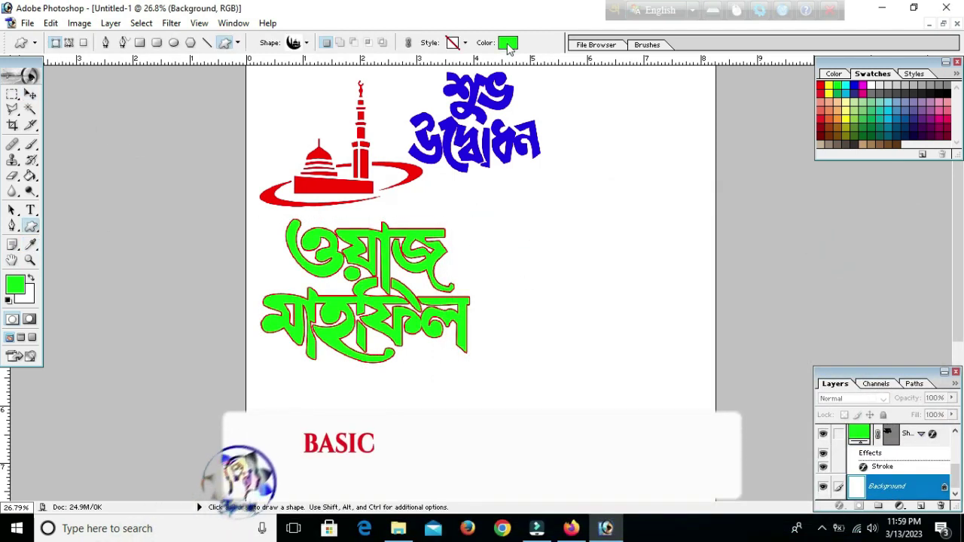
# Draw a magenta (BF0484) crescent-and-mosque shape and move it right of the green lettering
pyautogui.click(14, 284)
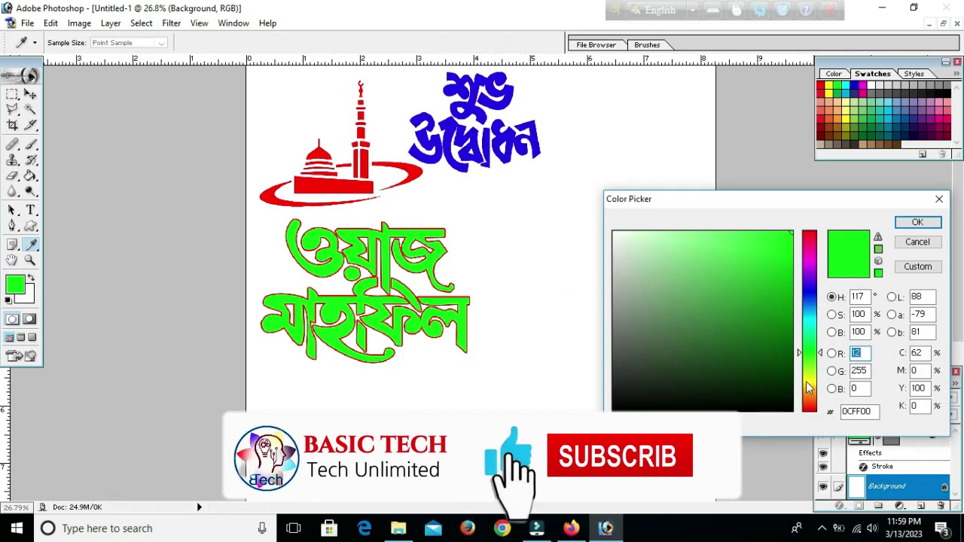
pyautogui.moveTo(808, 386); pyautogui.dragTo(808, 252)
pyautogui.click(788, 275)
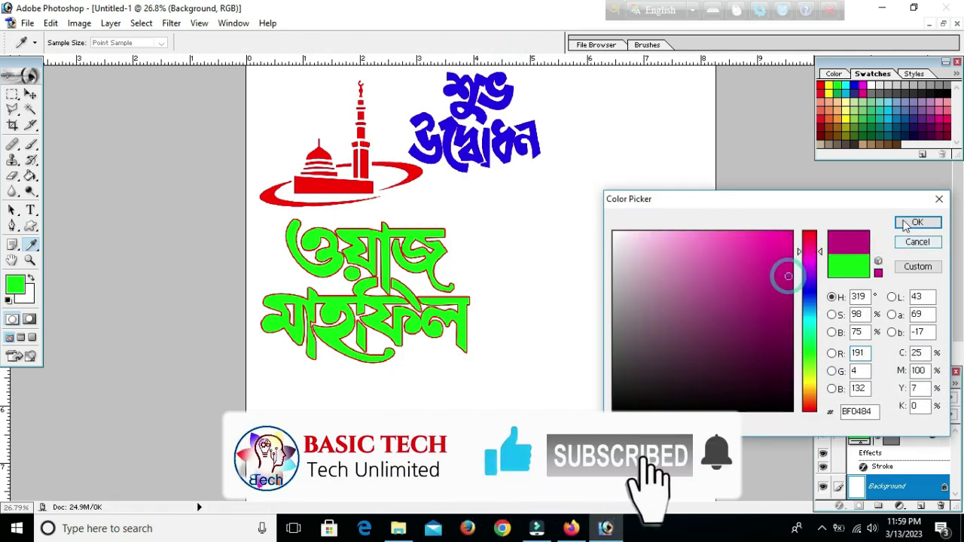
pyautogui.click(906, 225)
pyautogui.moveTo(542, 232); pyautogui.dragTo(600, 296)
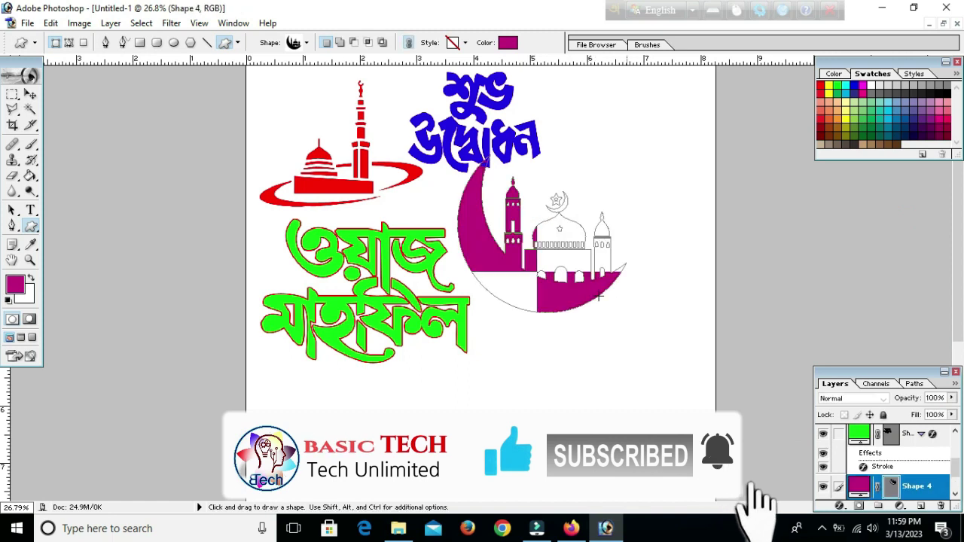
pyautogui.press('v')
pyautogui.moveTo(558, 241); pyautogui.dragTo(610, 284)
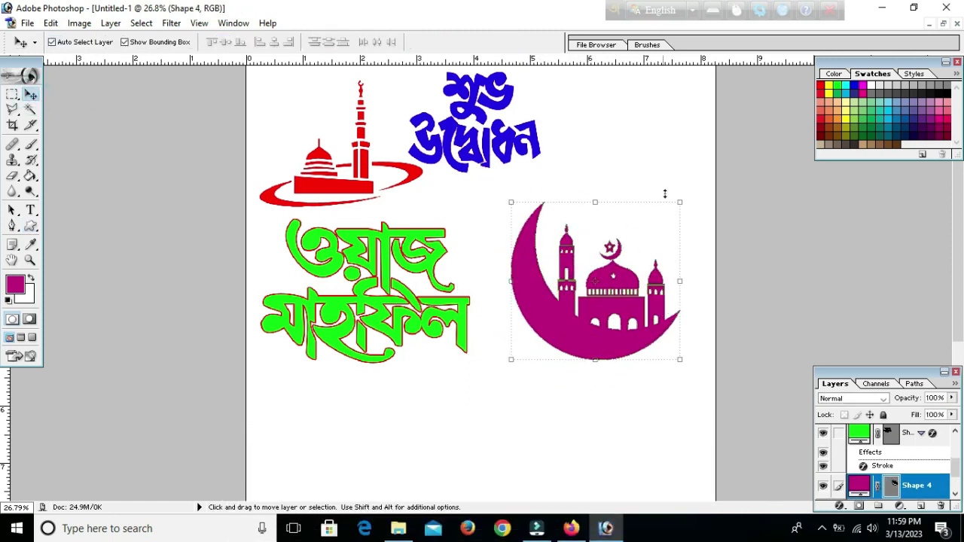
pyautogui.click(656, 146)
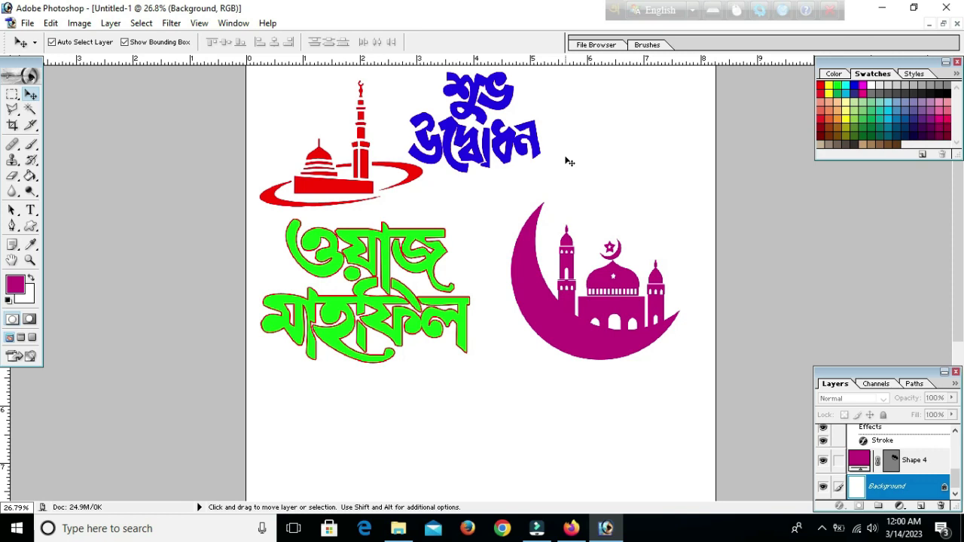
# Nudge the magenta Shape 4 up and left, then browse the Open dialog to Minar Photos
pyautogui.click(553, 318)
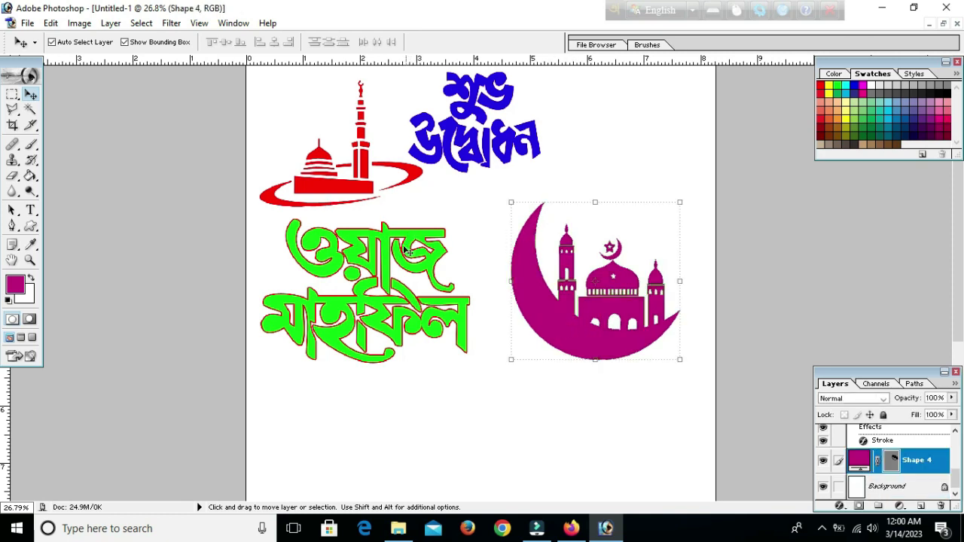
pyautogui.moveTo(547, 319); pyautogui.dragTo(531, 296)
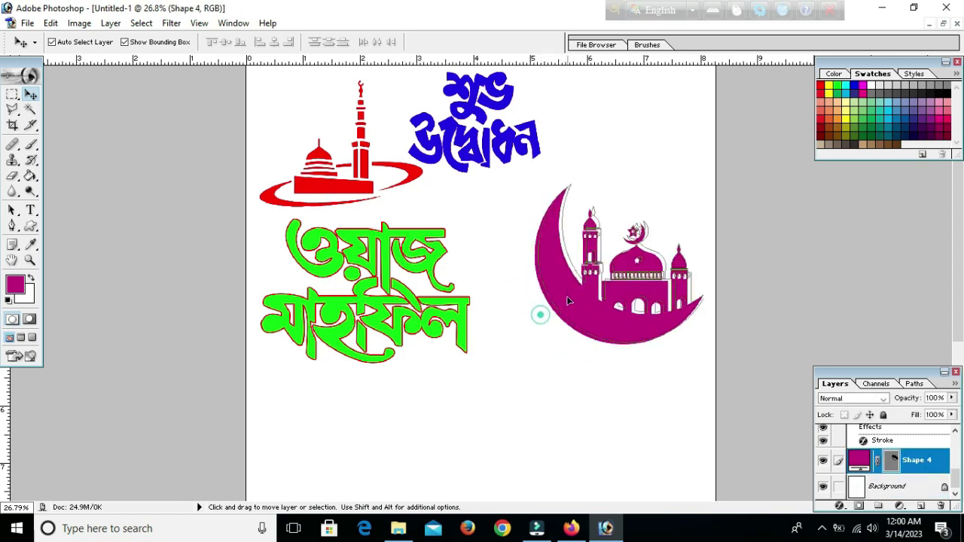
pyautogui.click(635, 136)
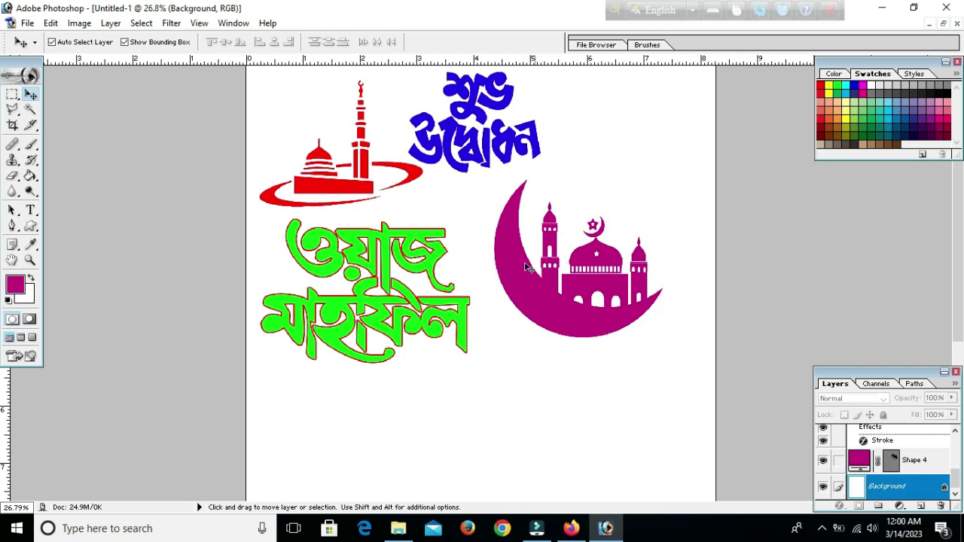
pyautogui.click(601, 124)
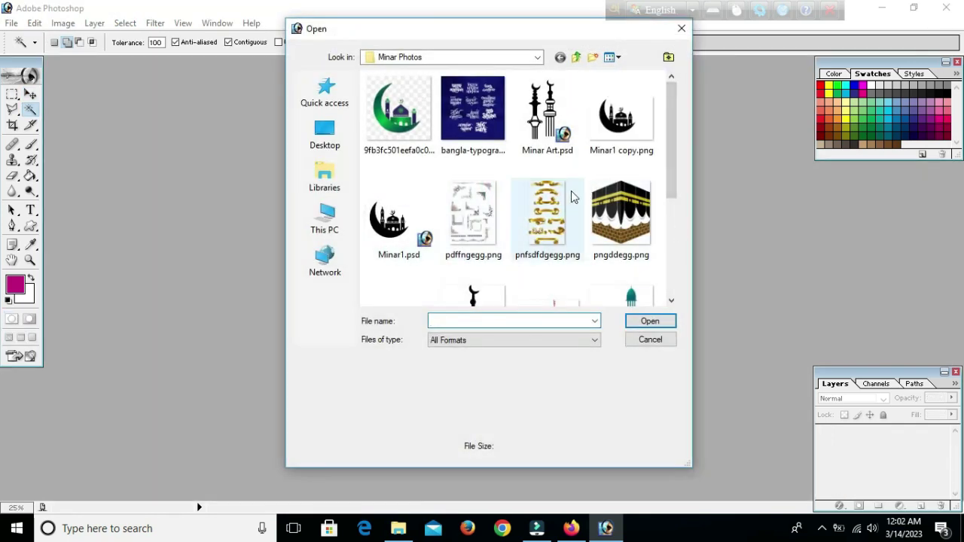
# Open Minar1 copy.png and maximise its document window with the Move tool active
pyautogui.click(616, 121)
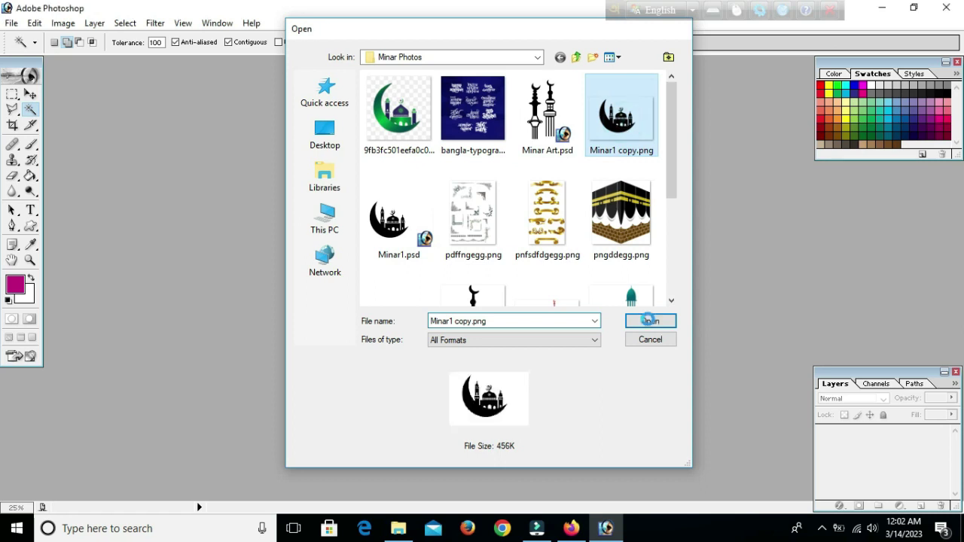
pyautogui.click(650, 321)
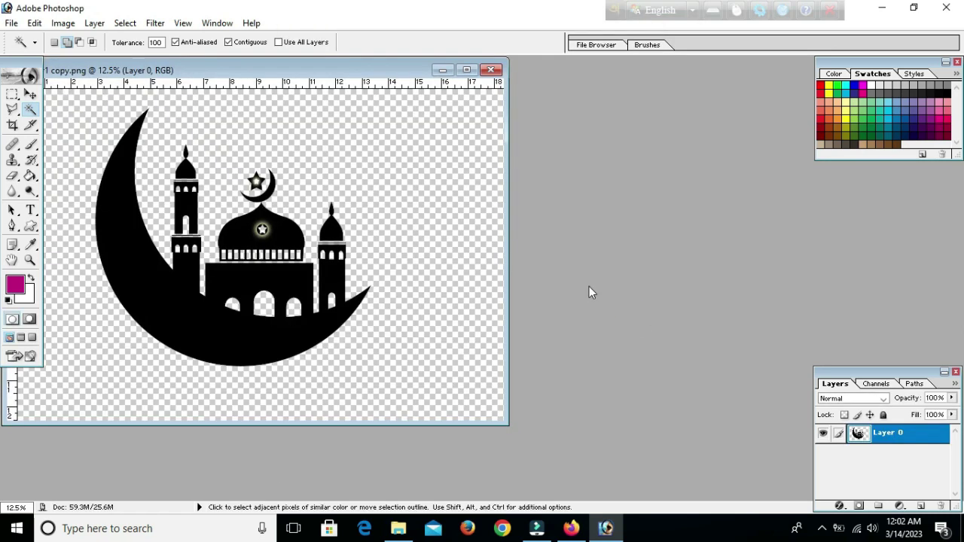
pyautogui.moveTo(189, 70); pyautogui.dragTo(453, 100)
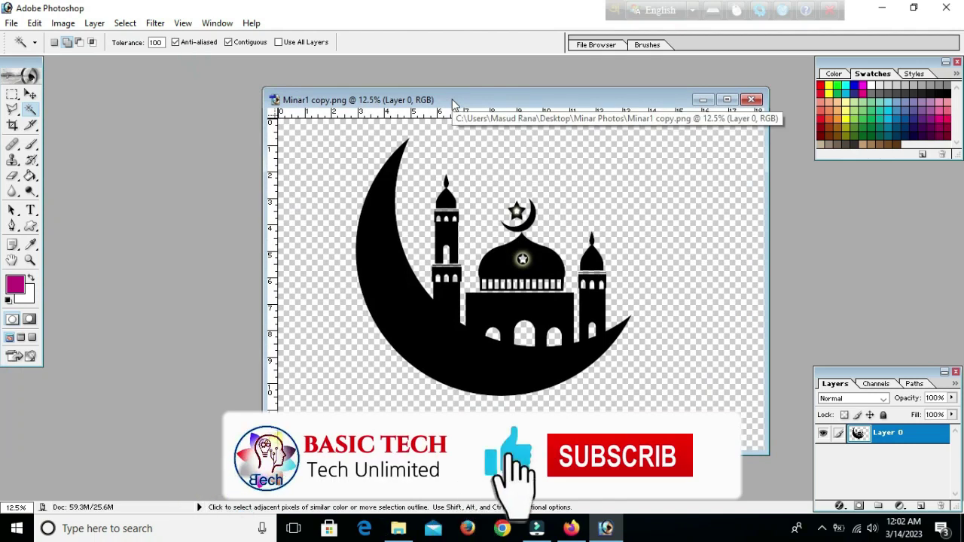
pyautogui.doubleClick(452, 101)
pyautogui.press('v')
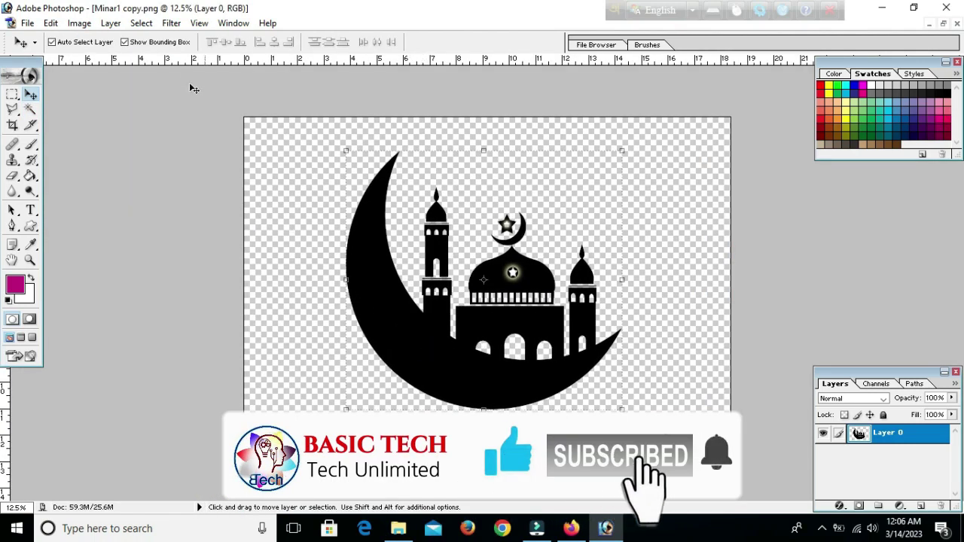
pyautogui.click(141, 23)
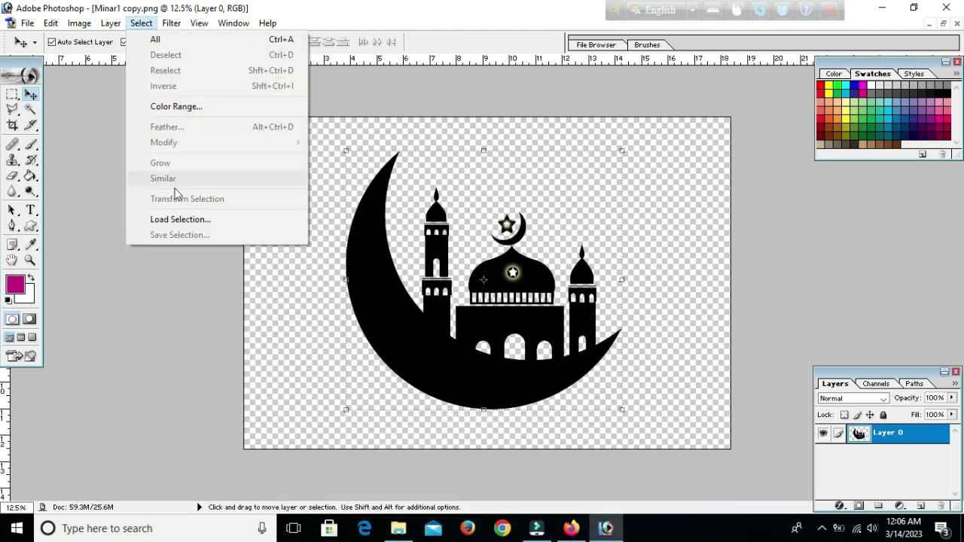
# Load a selection from Layer 0 Transparency around the black crescent-mosque silhouette
pyautogui.click(170, 221)
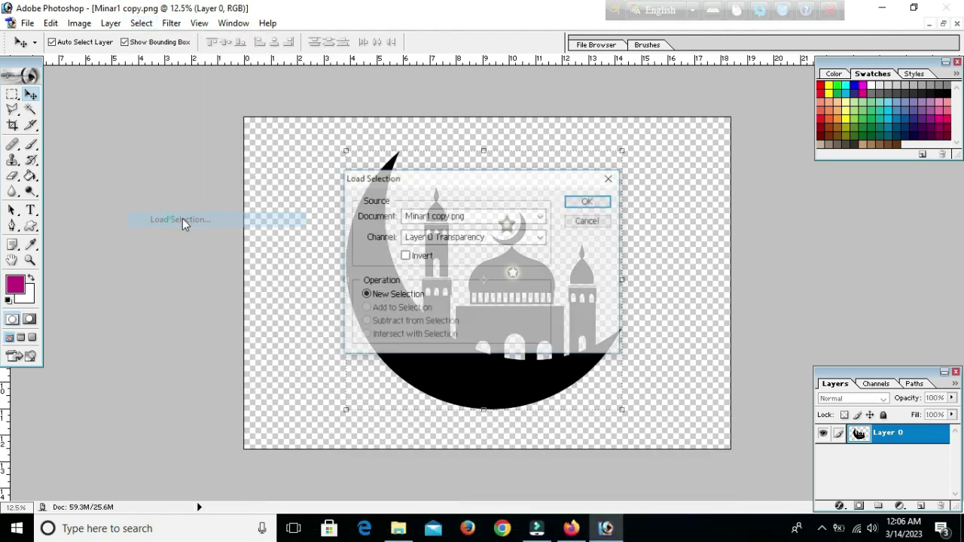
pyautogui.click(581, 199)
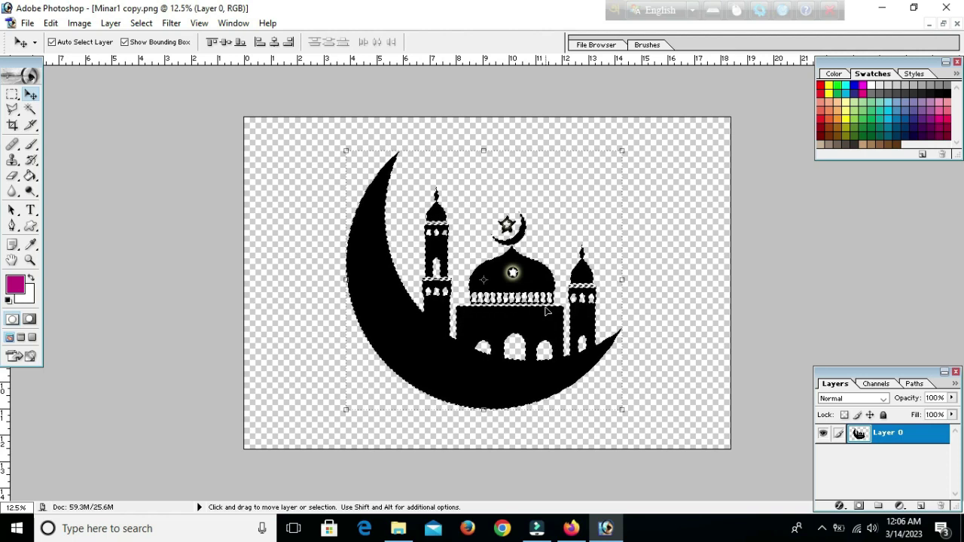
pyautogui.press('m')
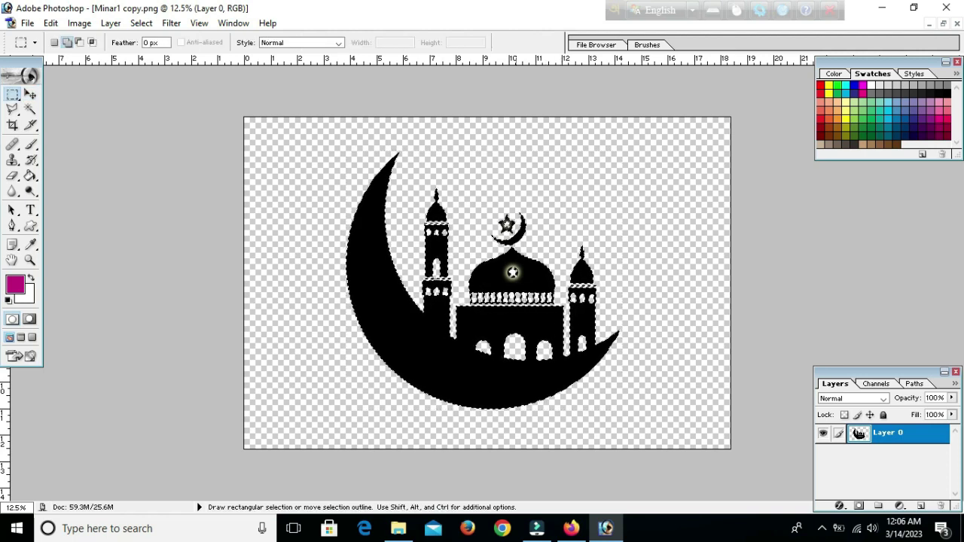
# Make a work path from the silhouette selection with a 2.0-pixel tolerance
pyautogui.rightClick(490, 321)
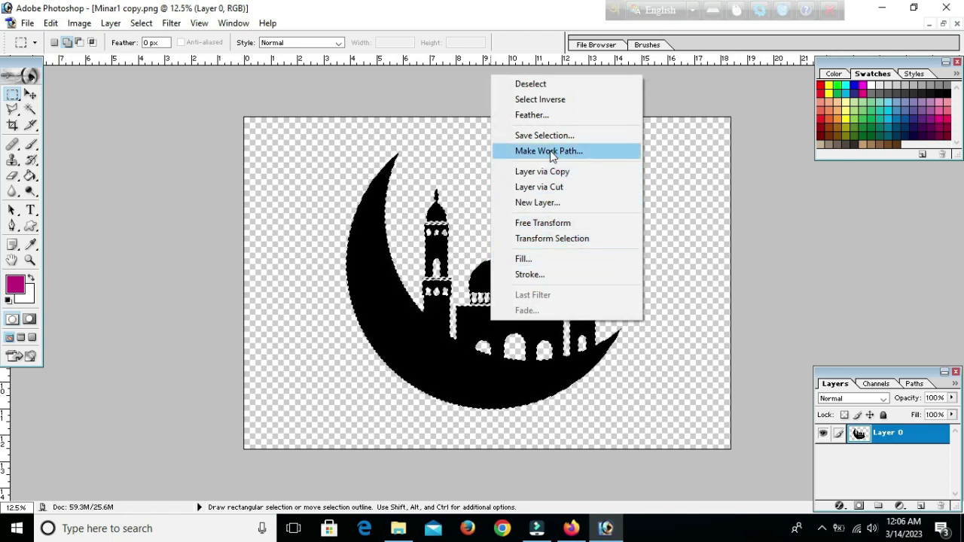
pyautogui.click(550, 150)
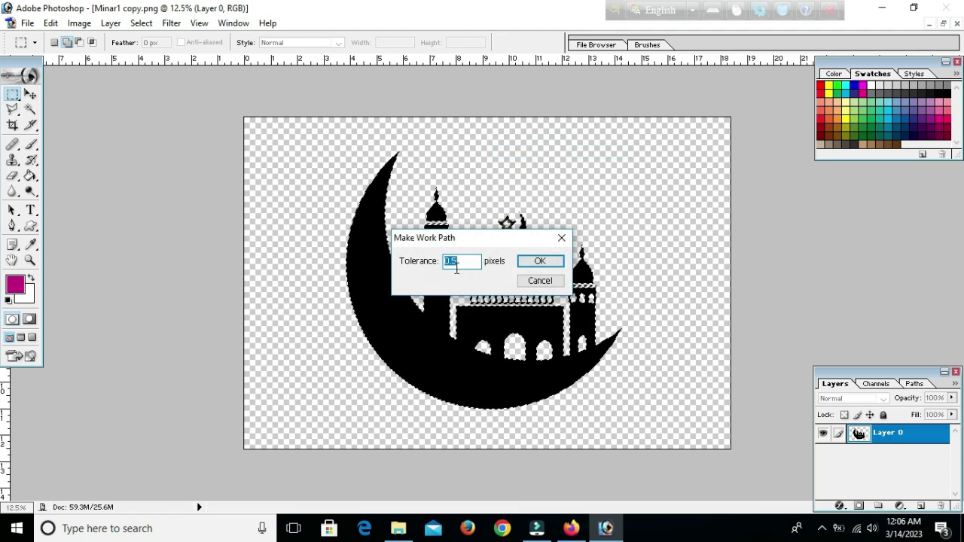
pyautogui.doubleClick(465, 260)
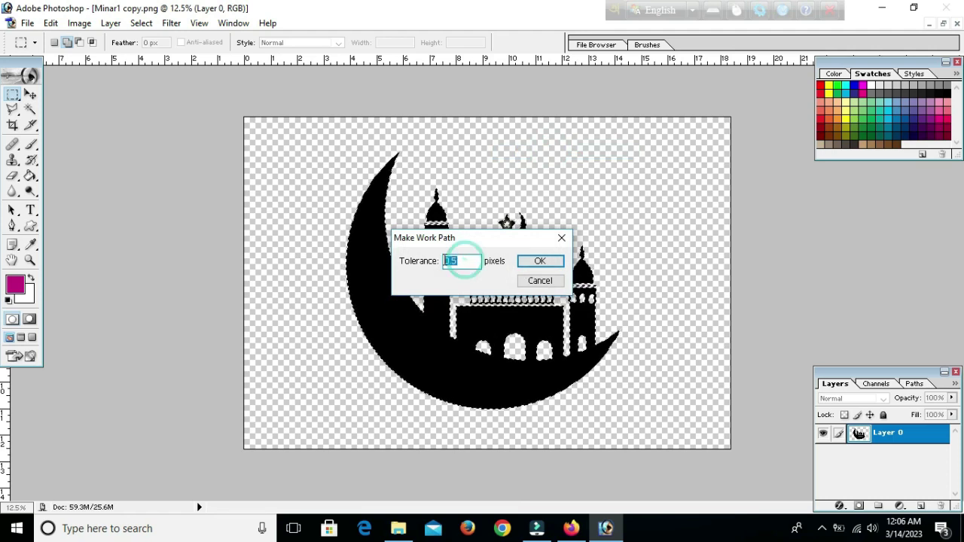
pyautogui.write('2.0')
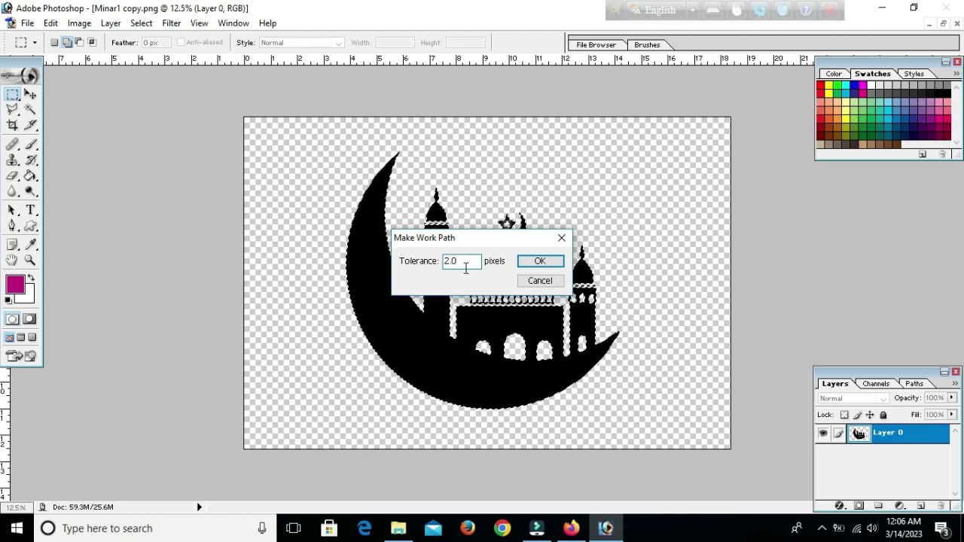
pyautogui.click(540, 261)
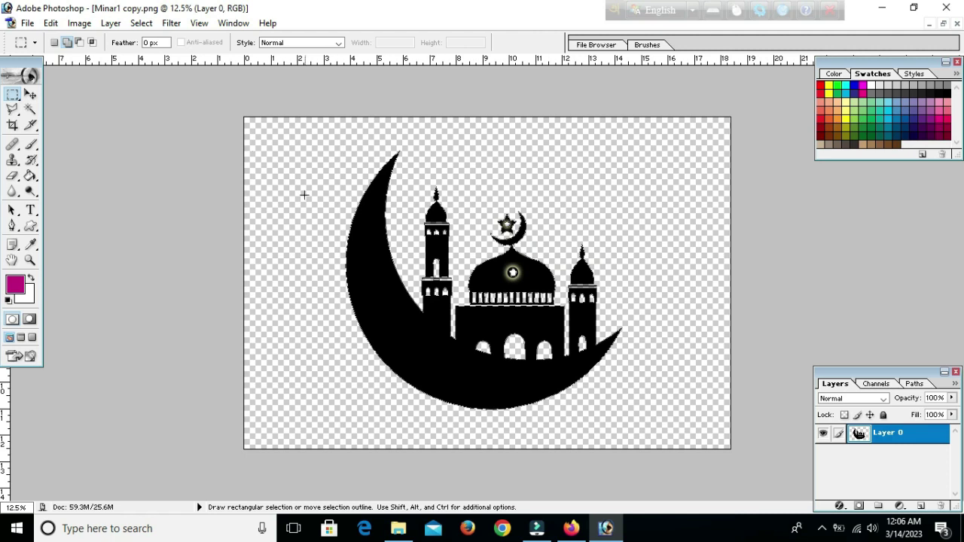
# Define the crescent-mosque work path as a custom shape, keeping the name Shape 1
pyautogui.click(50, 23)
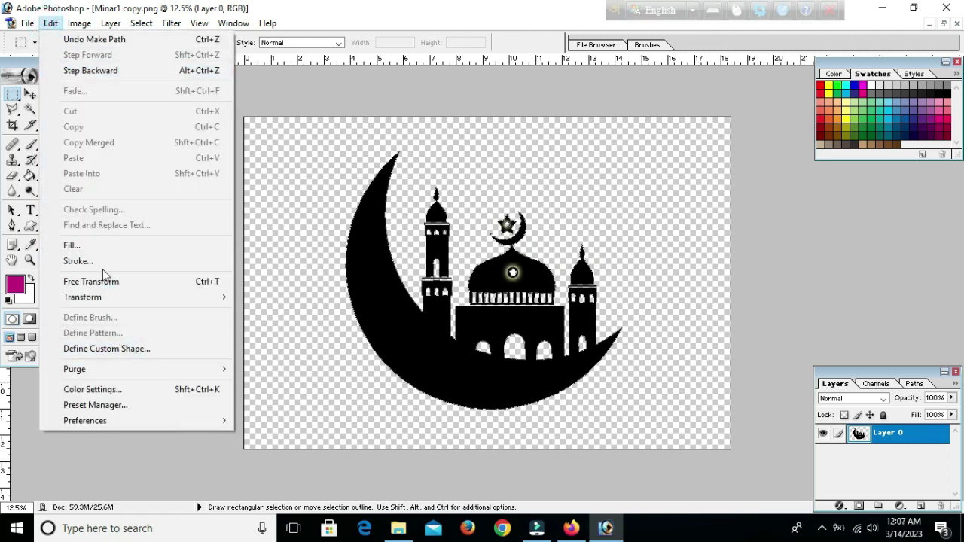
pyautogui.click(113, 350)
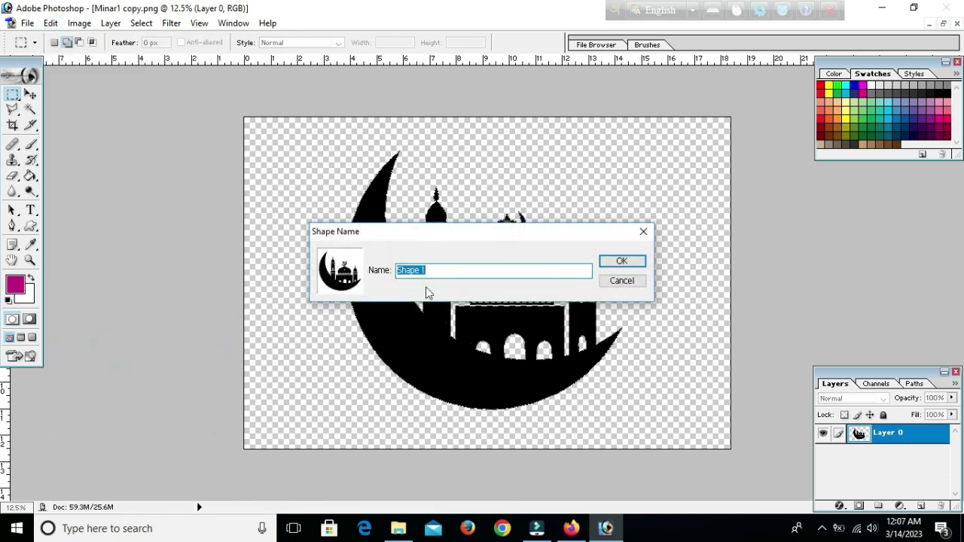
pyautogui.click(436, 270)
pyautogui.click(643, 232)
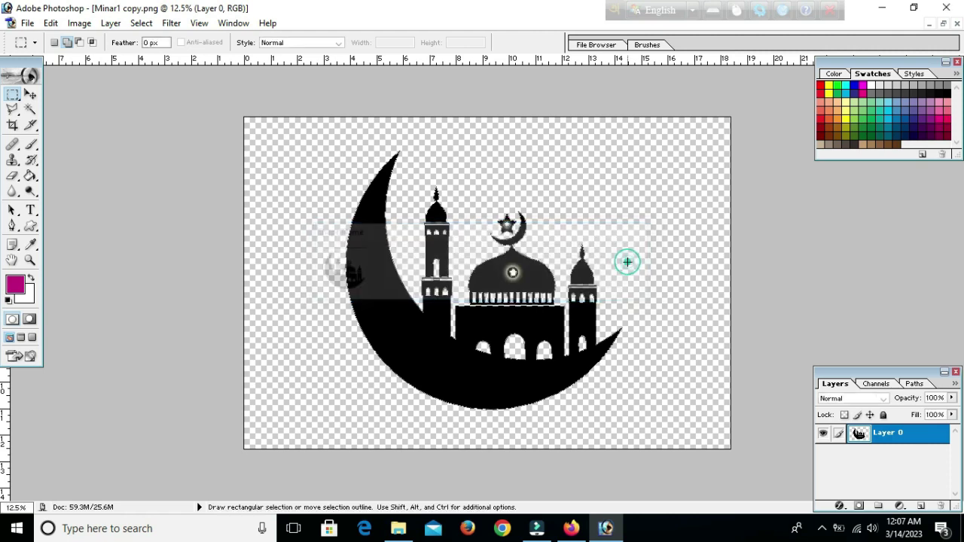
# Create a white A4 document at 300 pixels/inch, then maximise and zoom in on it
pyautogui.click(943, 25)
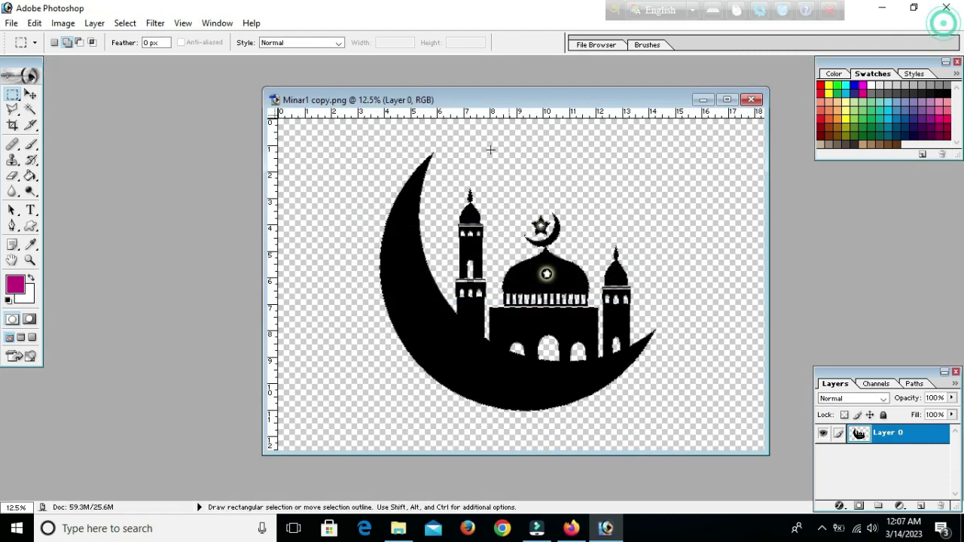
pyautogui.click(11, 23)
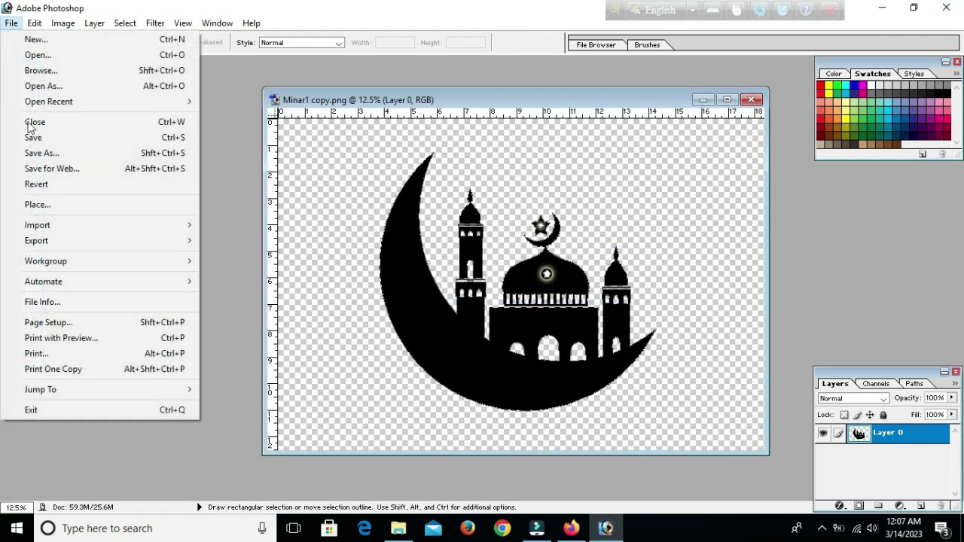
pyautogui.click(34, 42)
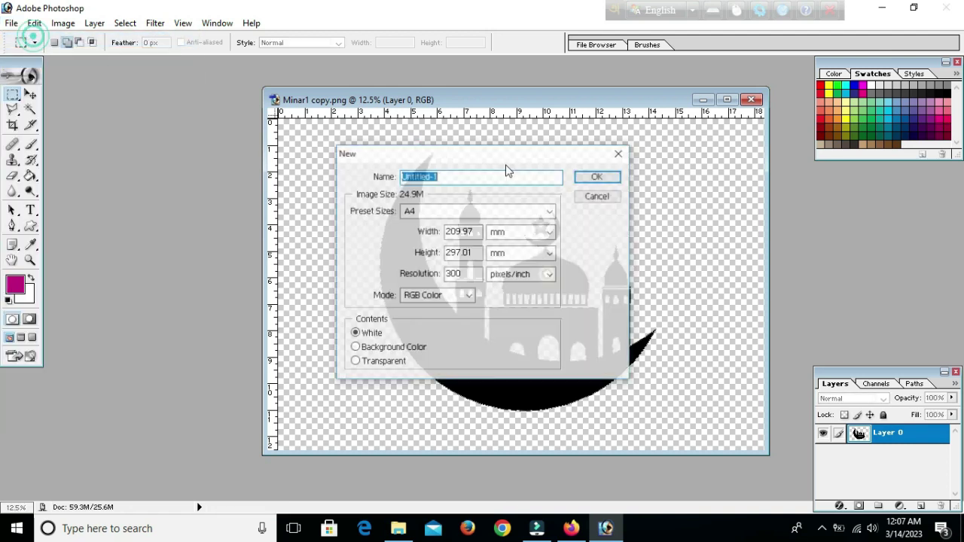
pyautogui.click(591, 179)
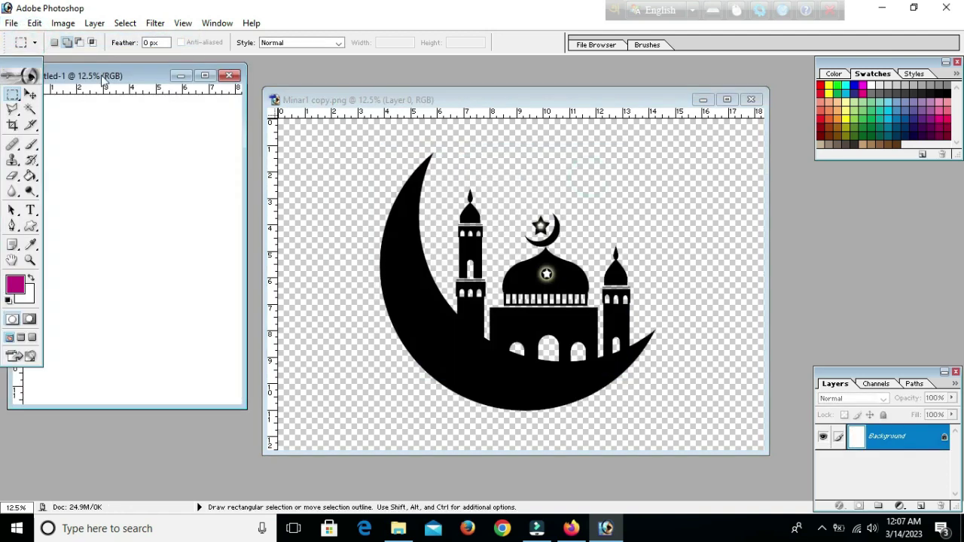
pyautogui.doubleClick(101, 75)
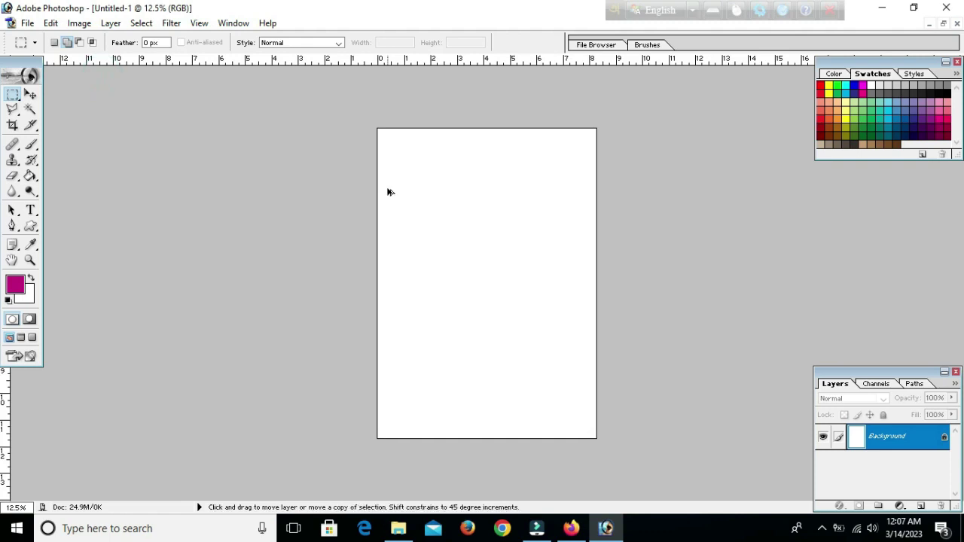
pyautogui.hotkey('ctrl', '+')
pyautogui.hotkey('ctrl', '+')
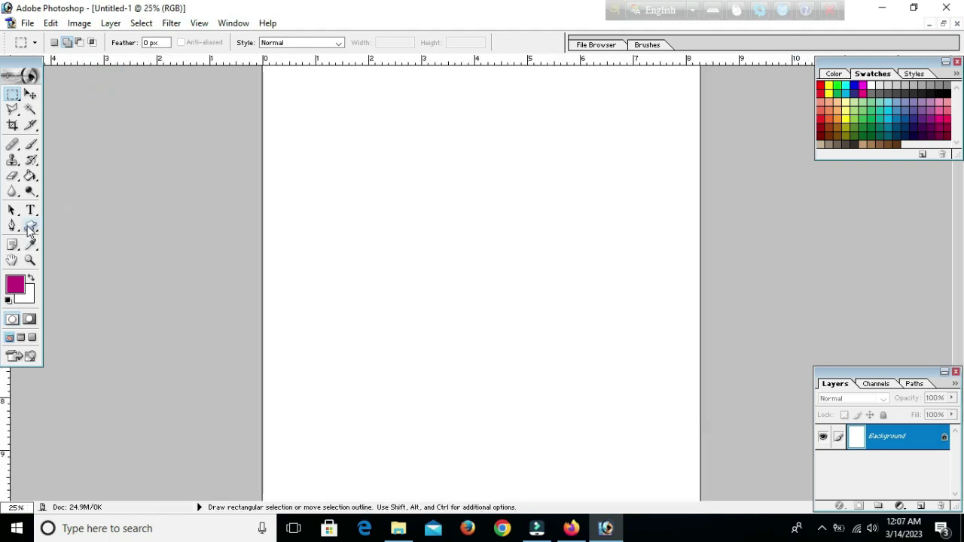
# Pick the new mosque custom shape and drag it in magenta near the page's top-left
pyautogui.click(28, 229)
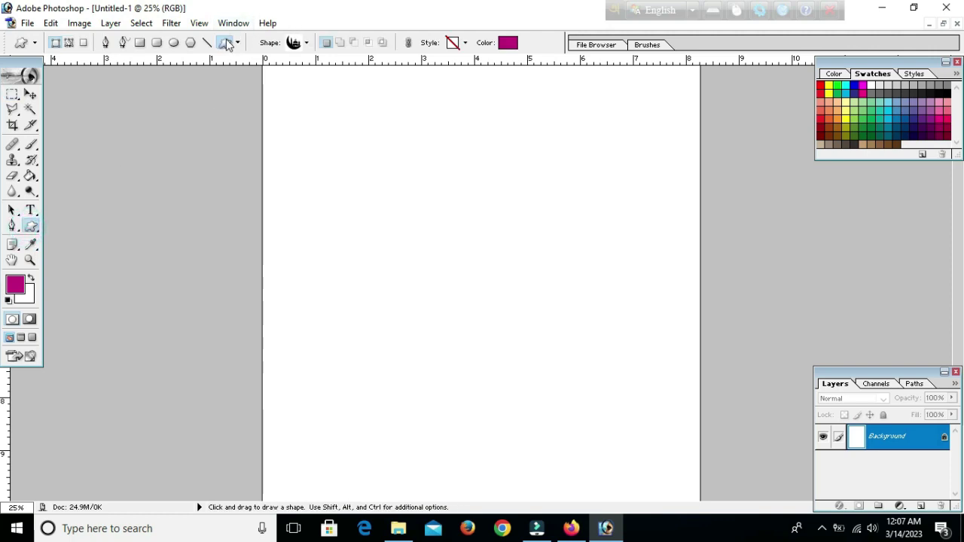
pyautogui.click(307, 43)
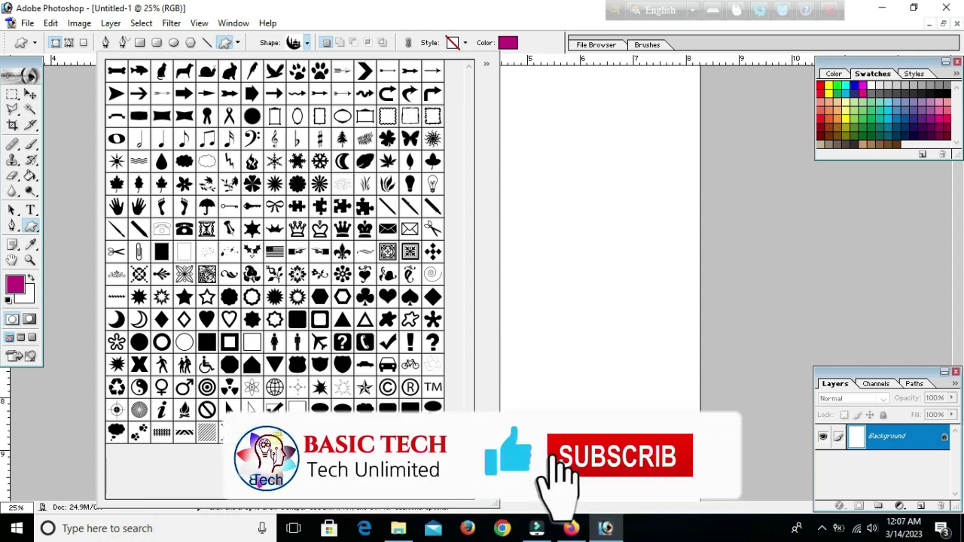
pyautogui.click(555, 230)
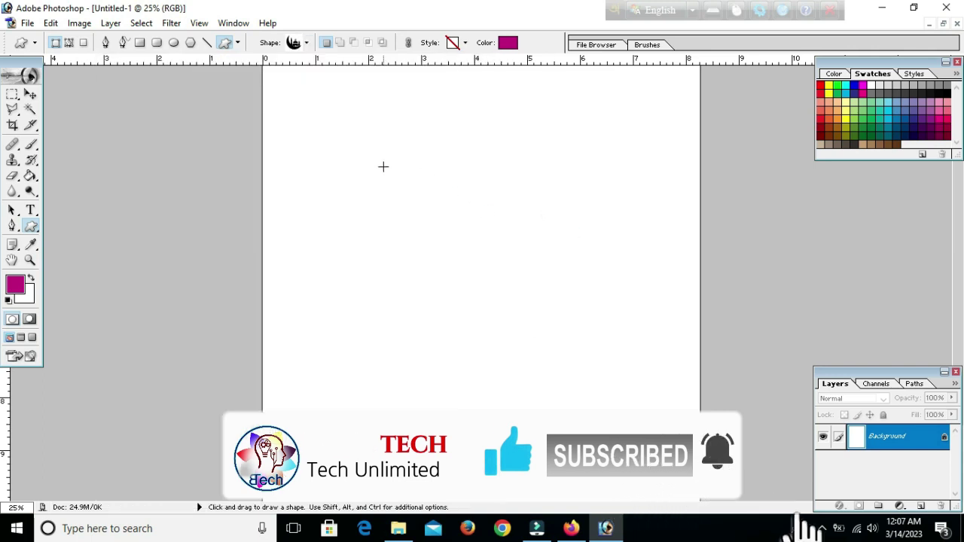
pyautogui.moveTo(355, 155); pyautogui.dragTo(443, 230)
# Shift Shape 1 right toward the page centre and draw a second magenta mosque below it
pyautogui.click(31, 94)
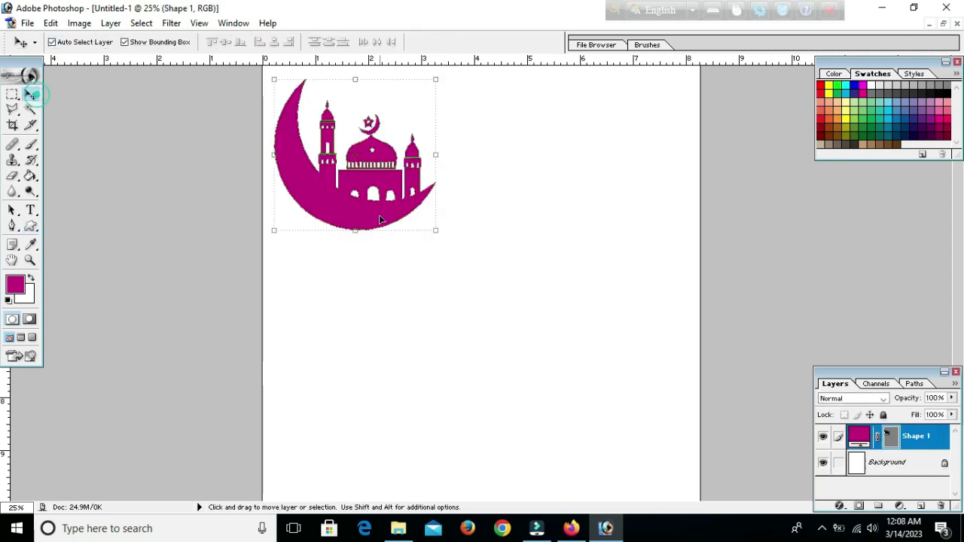
pyautogui.moveTo(347, 207); pyautogui.dragTo(450, 240)
pyautogui.click(632, 239)
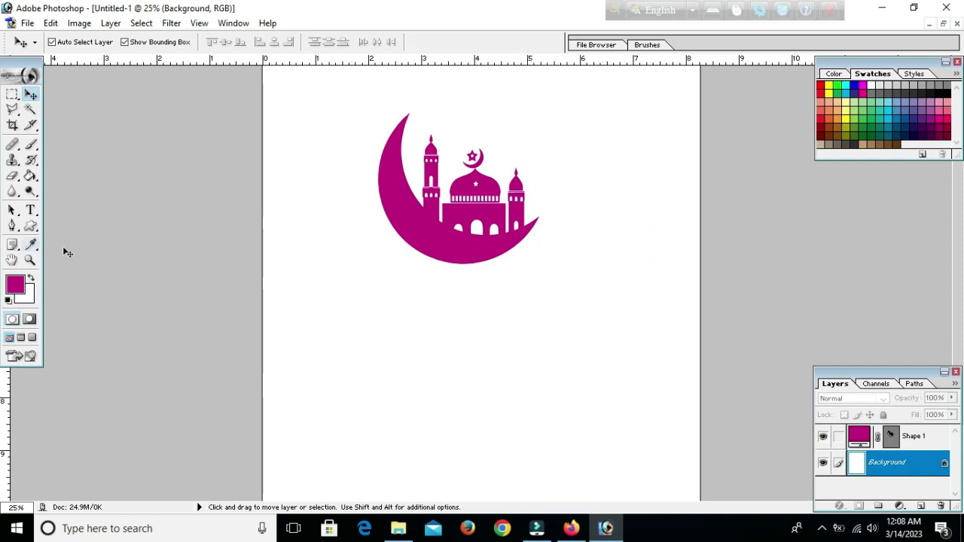
pyautogui.click(31, 226)
pyautogui.moveTo(346, 307)
pyautogui.mouseDown()
pyautogui.moveTo(439, 383)
pyautogui.moveTo(503, 375)
pyautogui.mouseUp()
# Reposition Shape 2 and rescale it to roughly 50.8% width and 108.4% height
pyautogui.click(31, 93)
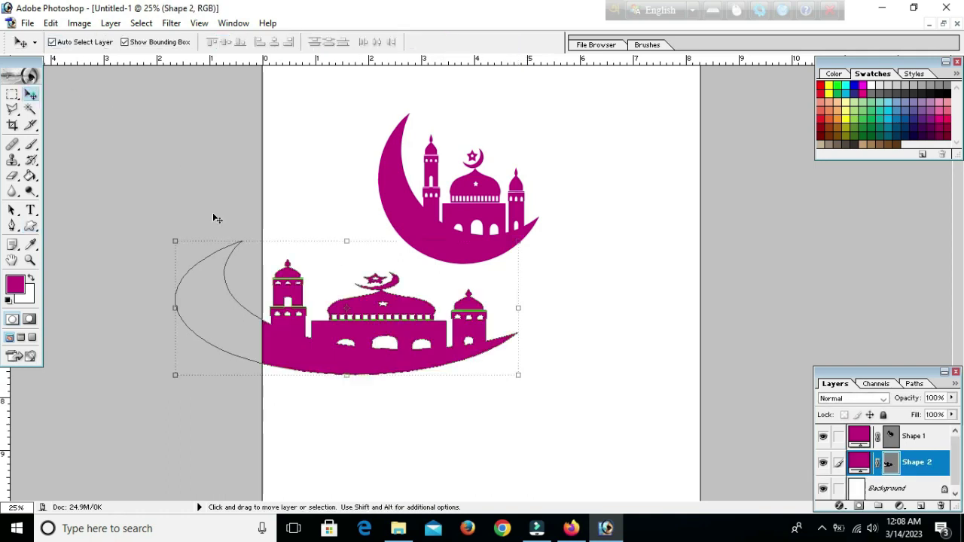
pyautogui.moveTo(238, 327); pyautogui.dragTo(334, 324)
pyautogui.click(624, 202)
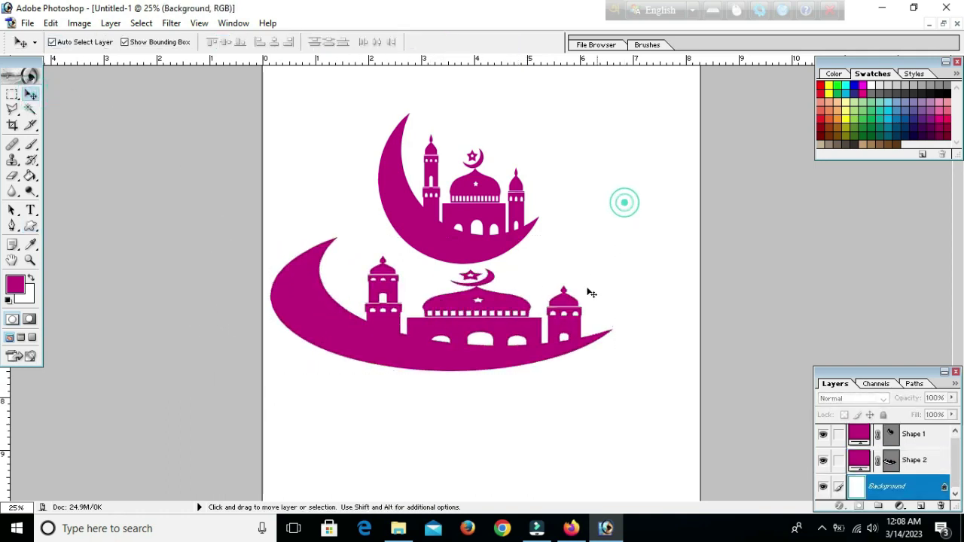
pyautogui.moveTo(588, 291); pyautogui.dragTo(666, 345)
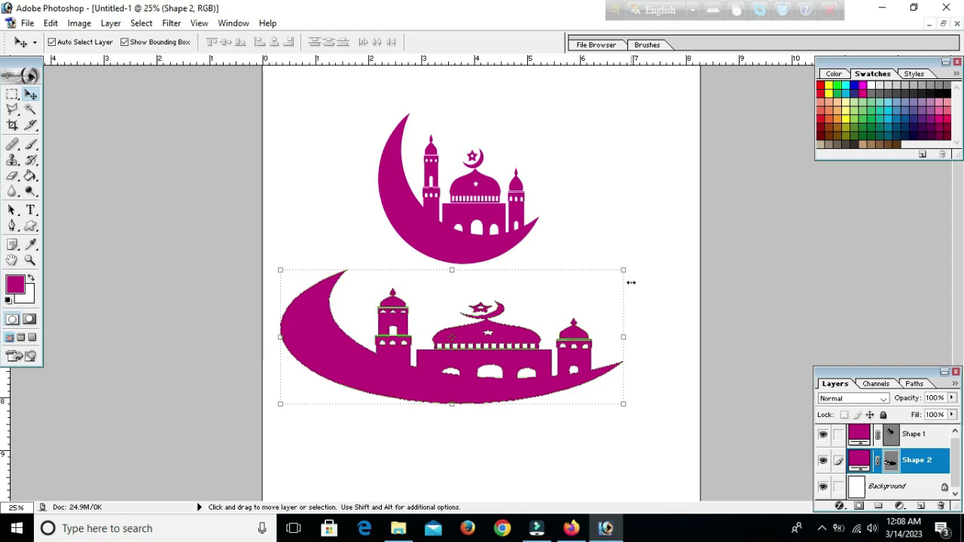
pyautogui.moveTo(622, 269); pyautogui.dragTo(545, 300)
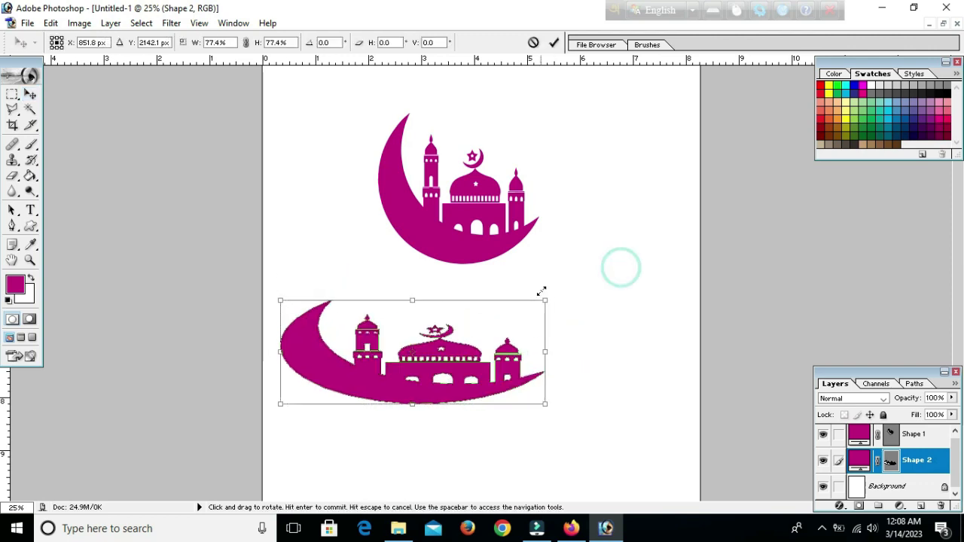
pyautogui.moveTo(546, 352); pyautogui.dragTo(439, 375)
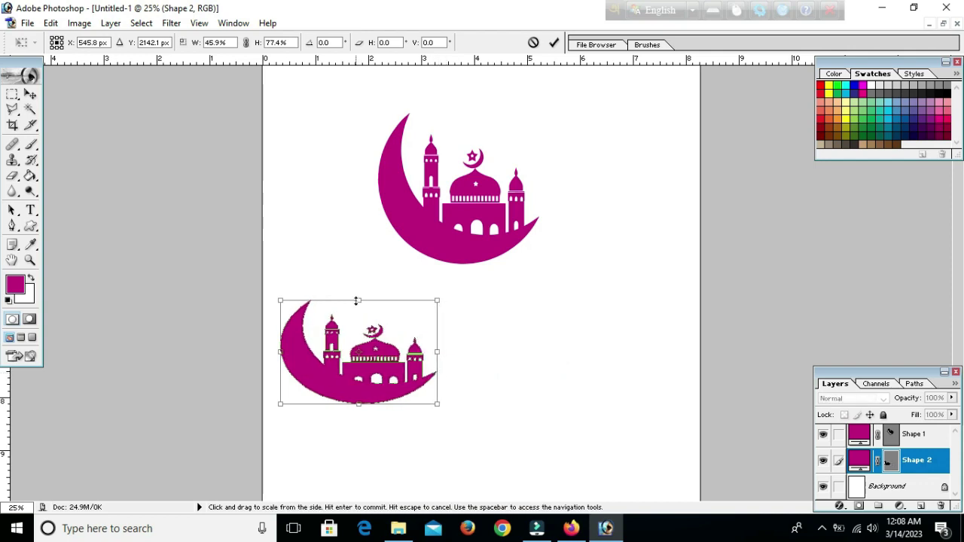
pyautogui.moveTo(359, 301); pyautogui.dragTo(358, 282)
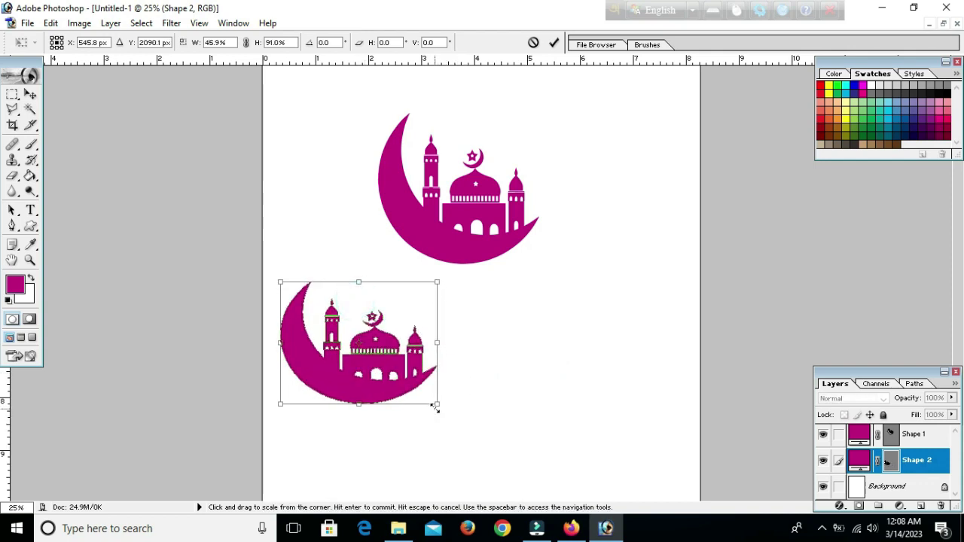
pyautogui.moveTo(439, 410); pyautogui.dragTo(454, 427)
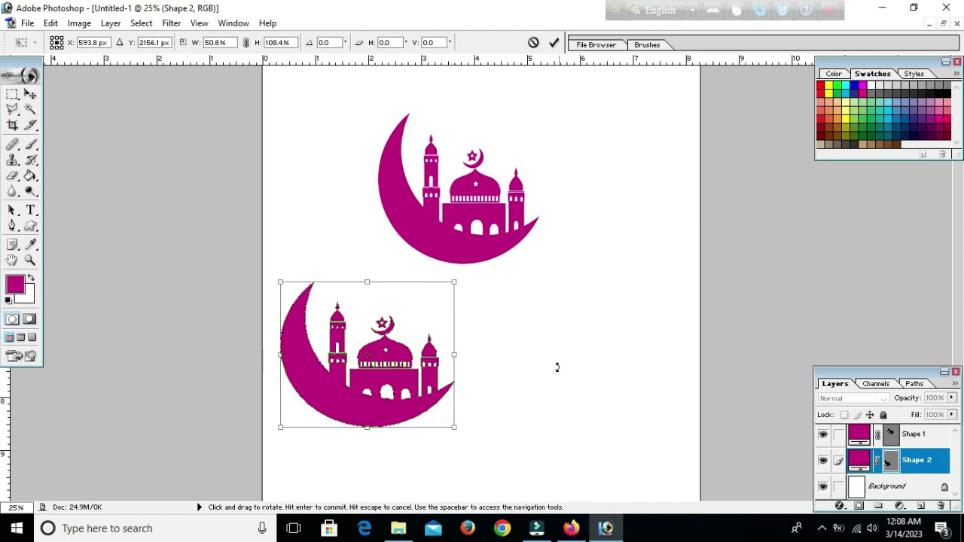